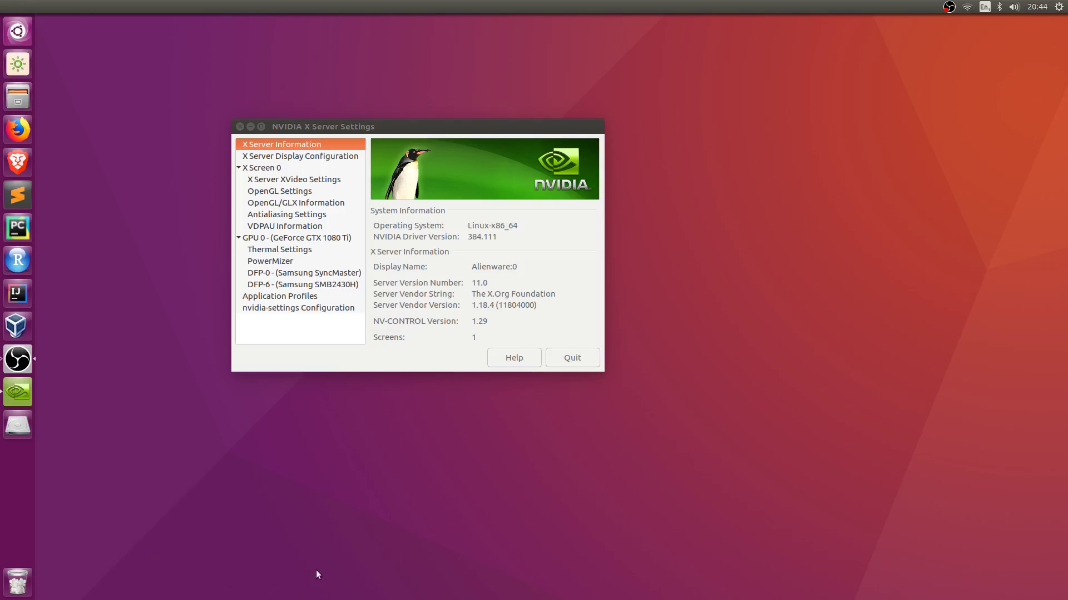
Step: Close the NVIDIA X Server Settings window showing driver 384.111 and confirm quitting
left_click(240, 127)
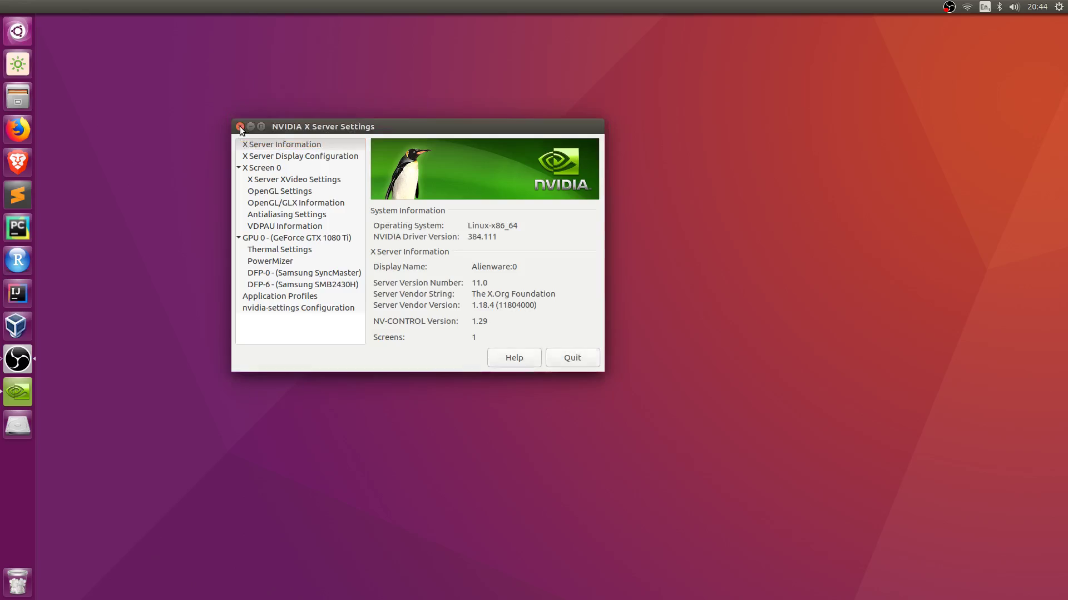
left_click(240, 126)
Step: Confirm the quit, then search the Dash for 'driver' and launch Additional Drivers
left_click(454, 284)
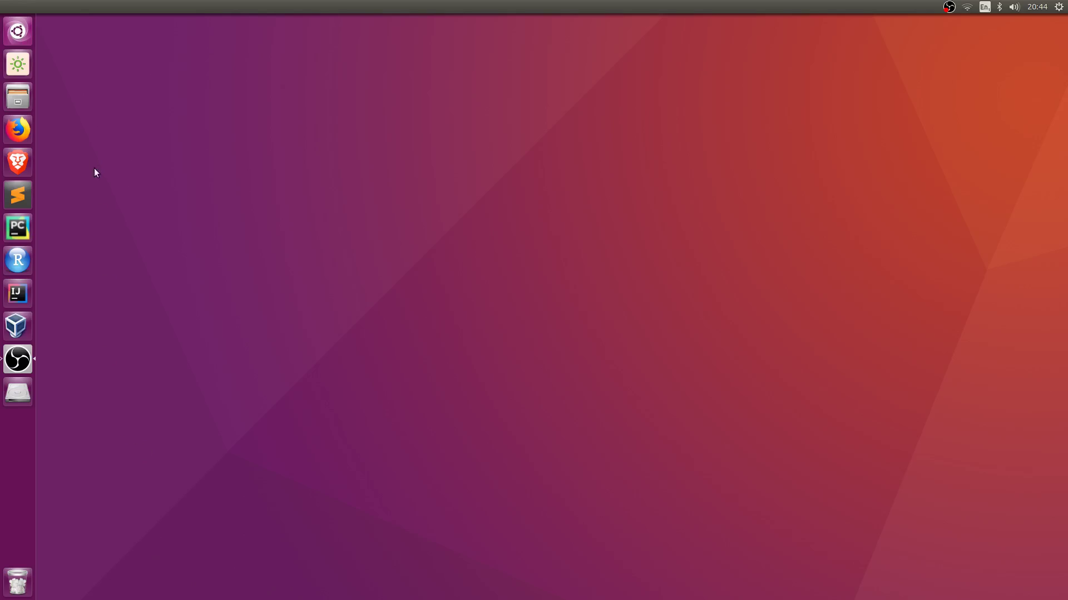
left_click(21, 40)
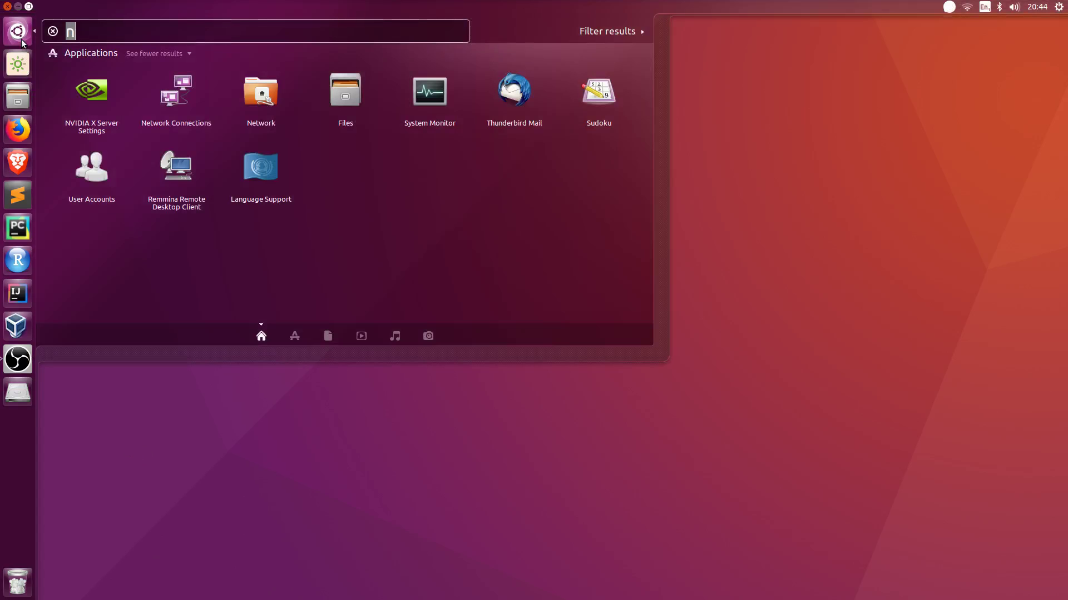
type("driver")
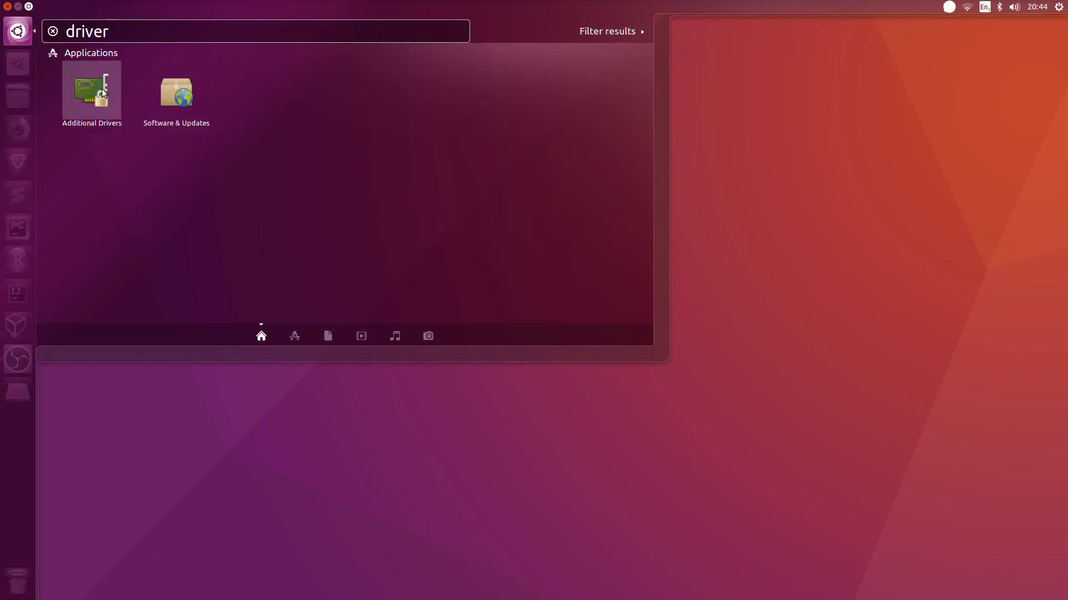
left_click(99, 93)
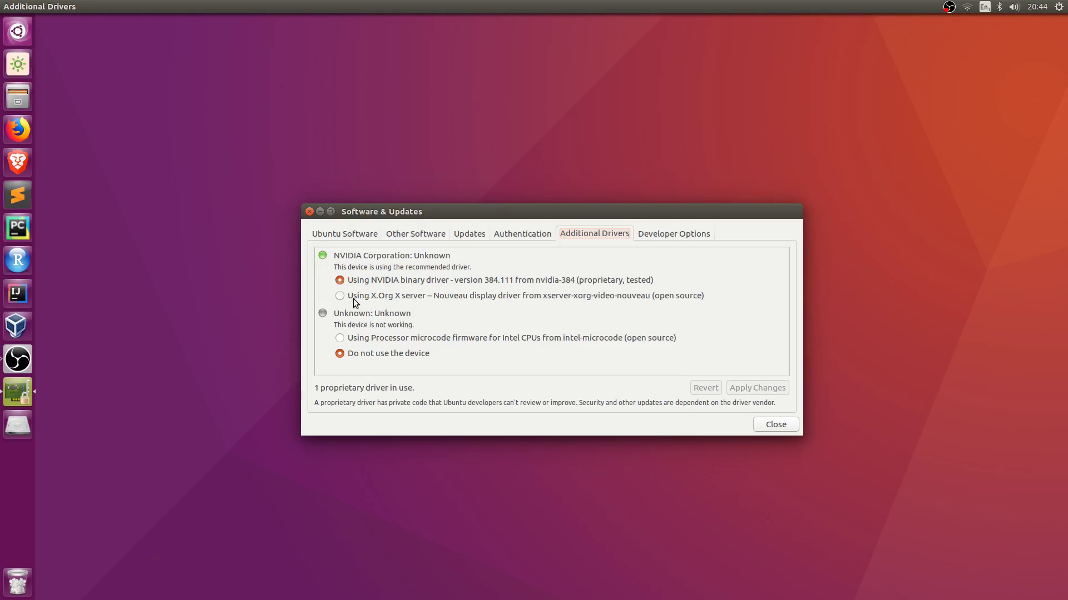
Step: Try the Nouveau option, reselect the NVIDIA binary driver 384.111, and close without applying
left_click(352, 300)
left_click(352, 301)
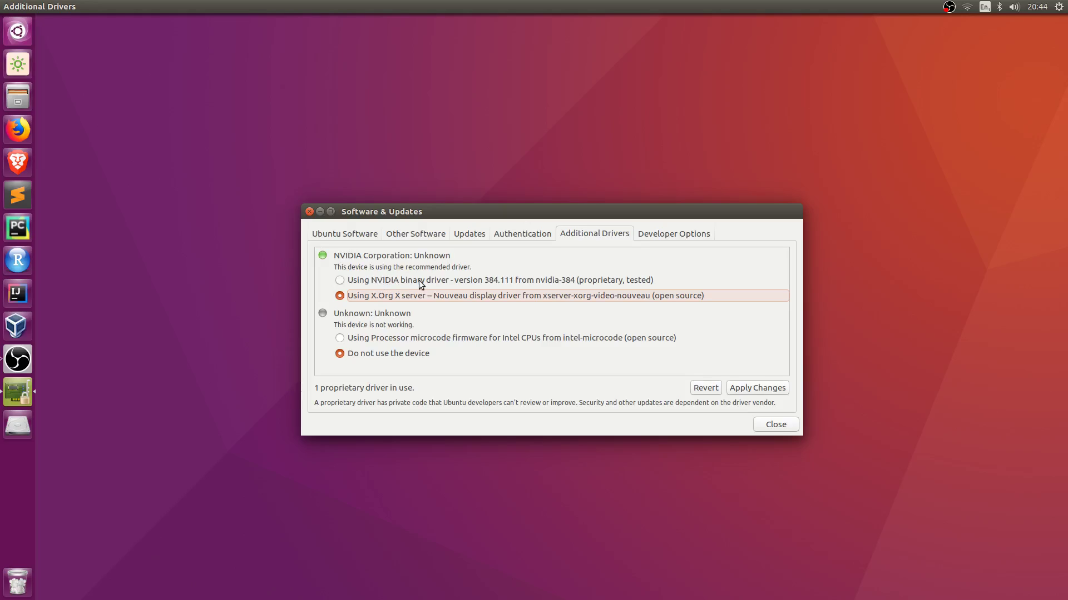
left_click(341, 282)
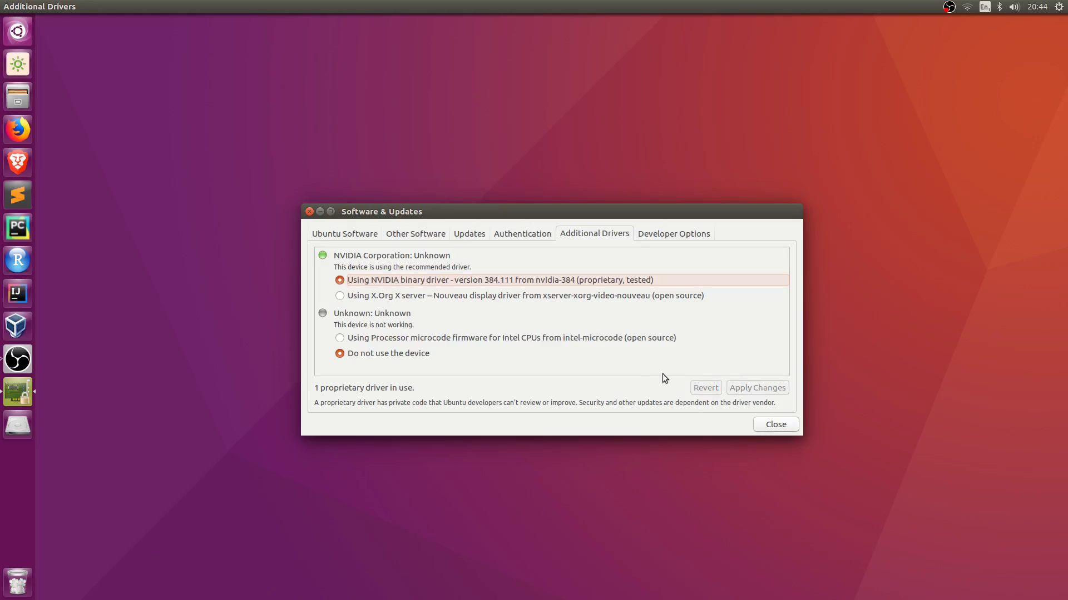
left_click(310, 212)
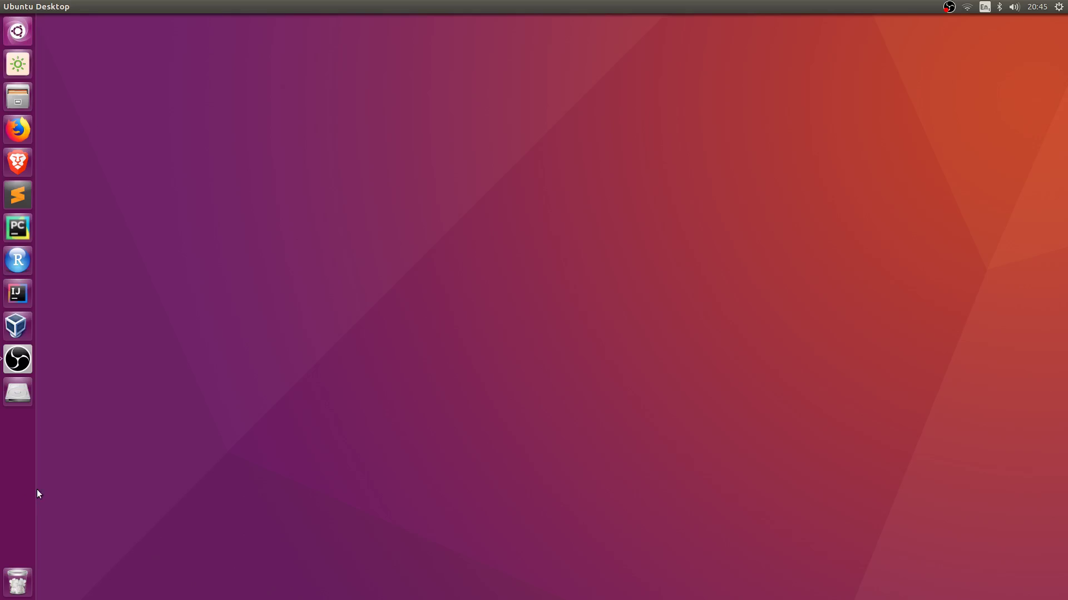
left_click(18, 31)
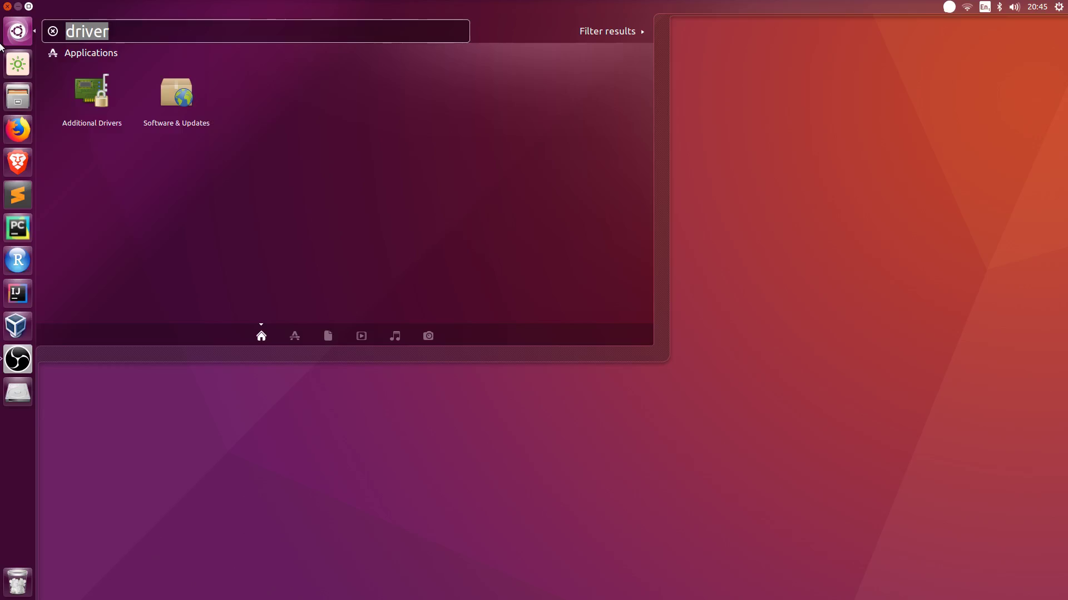
type("n")
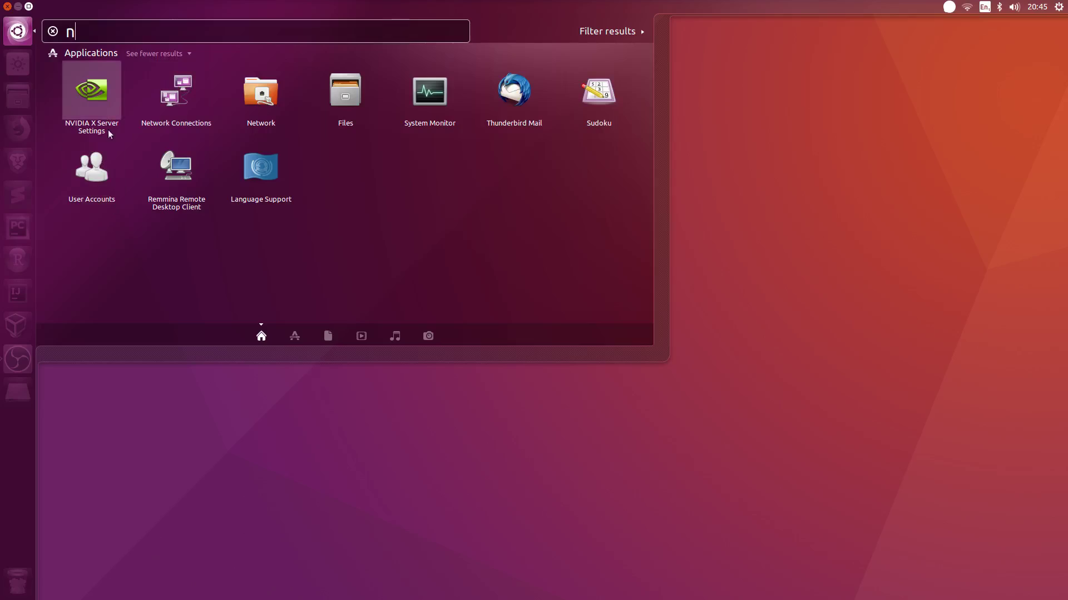
left_click(99, 97)
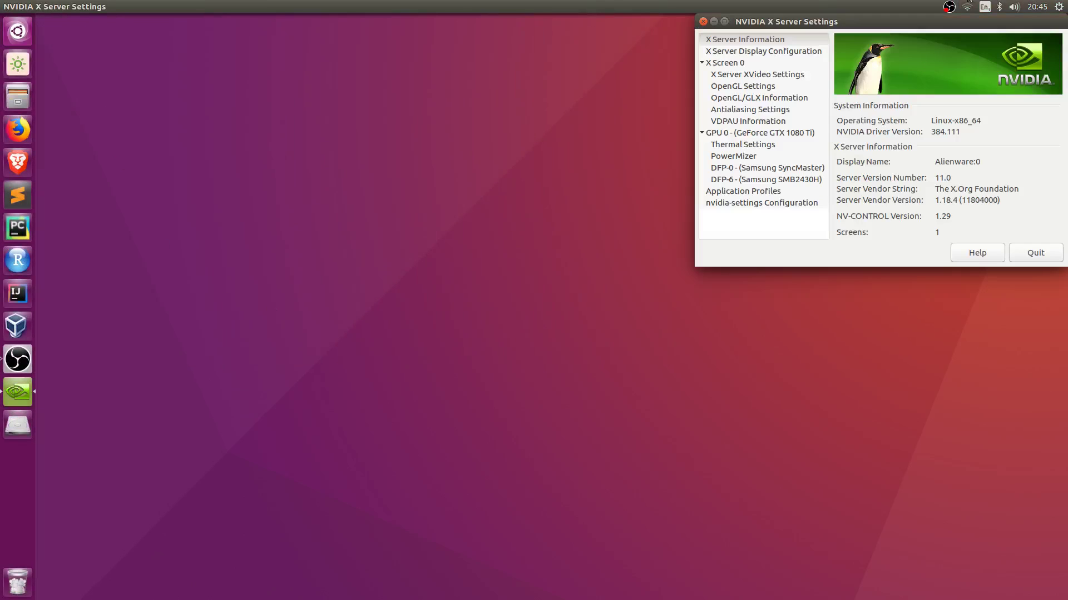
left_click_drag(898, 30, 429, 121)
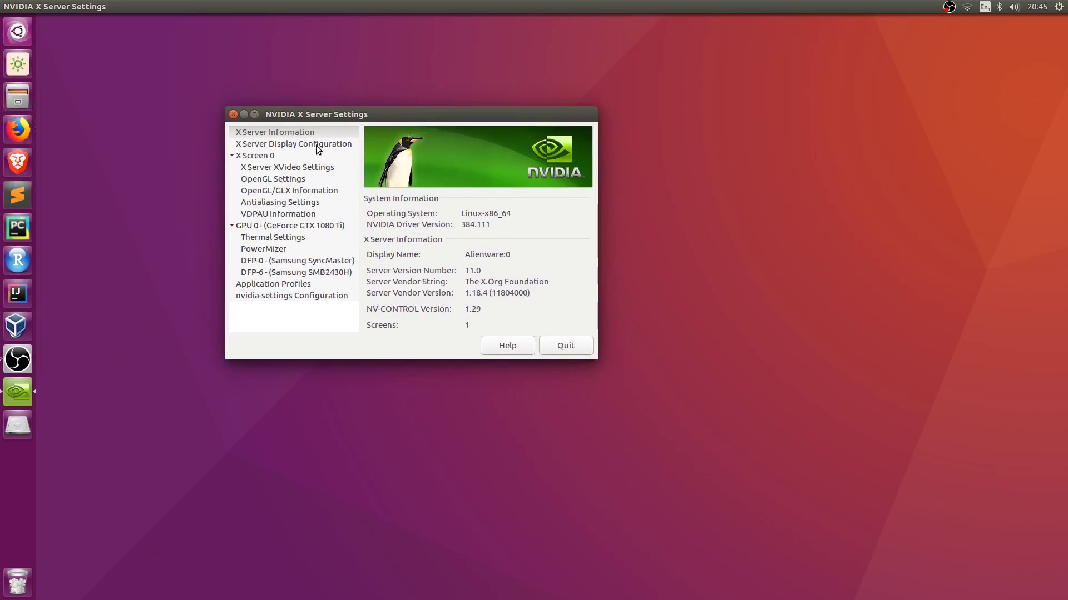
left_click(258, 132)
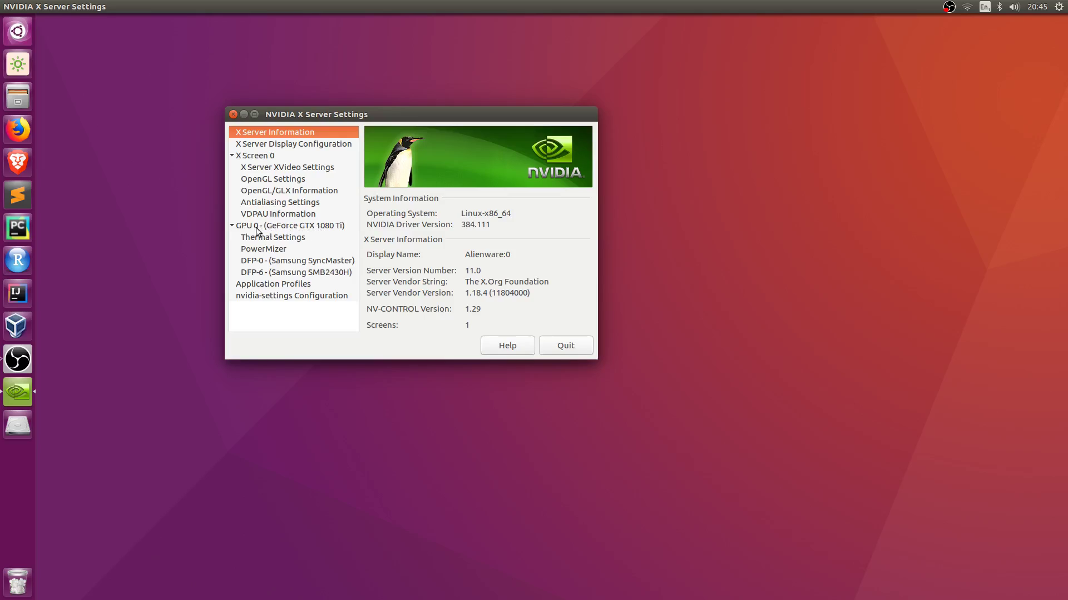
left_click(233, 226)
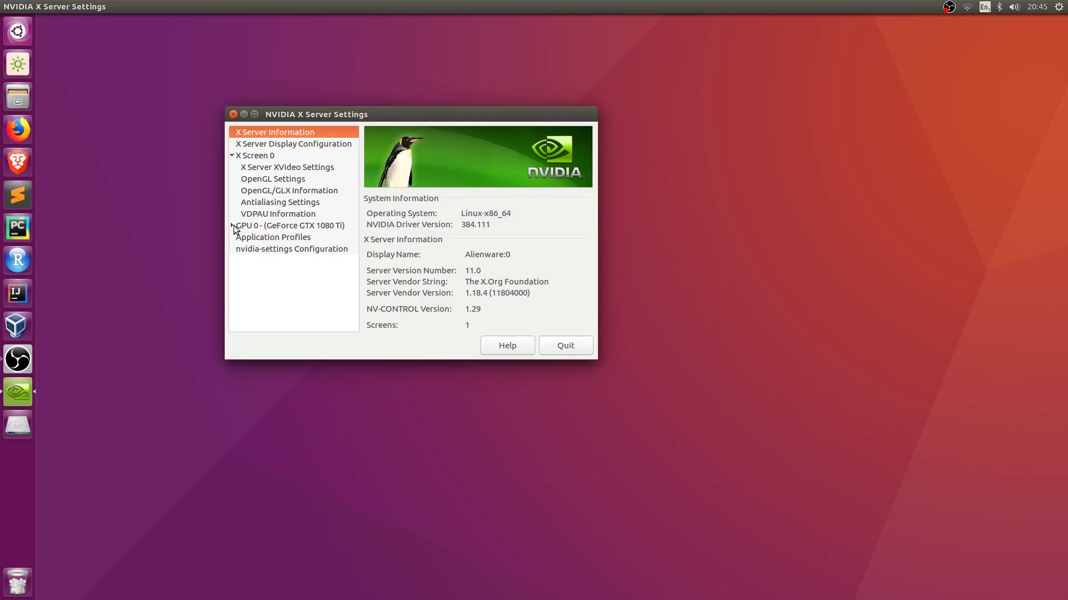
left_click(232, 226)
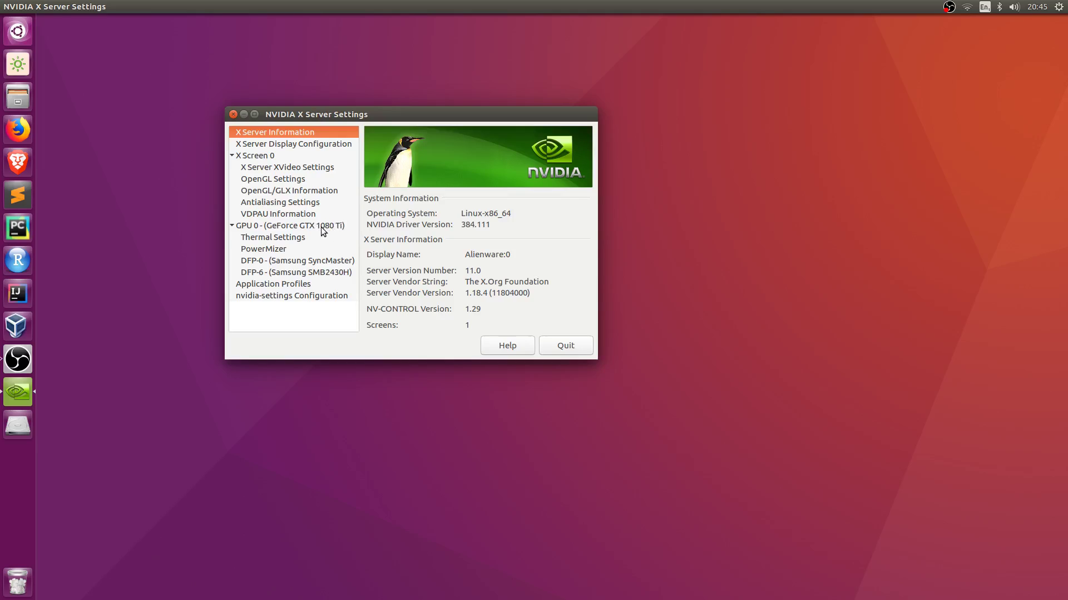
left_click_drag(345, 118, 300, 142)
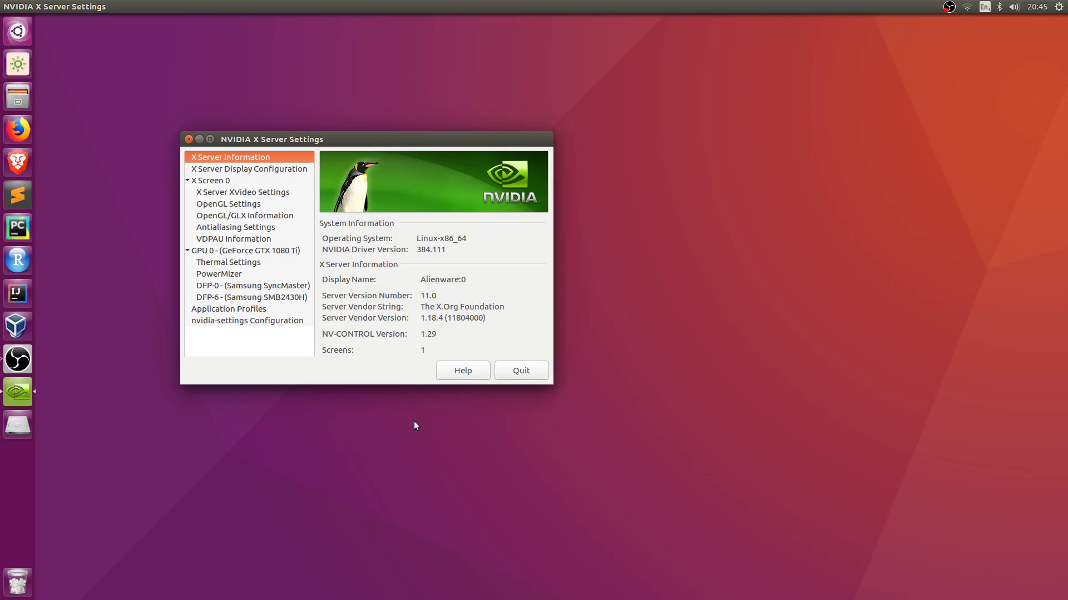
left_click(510, 375)
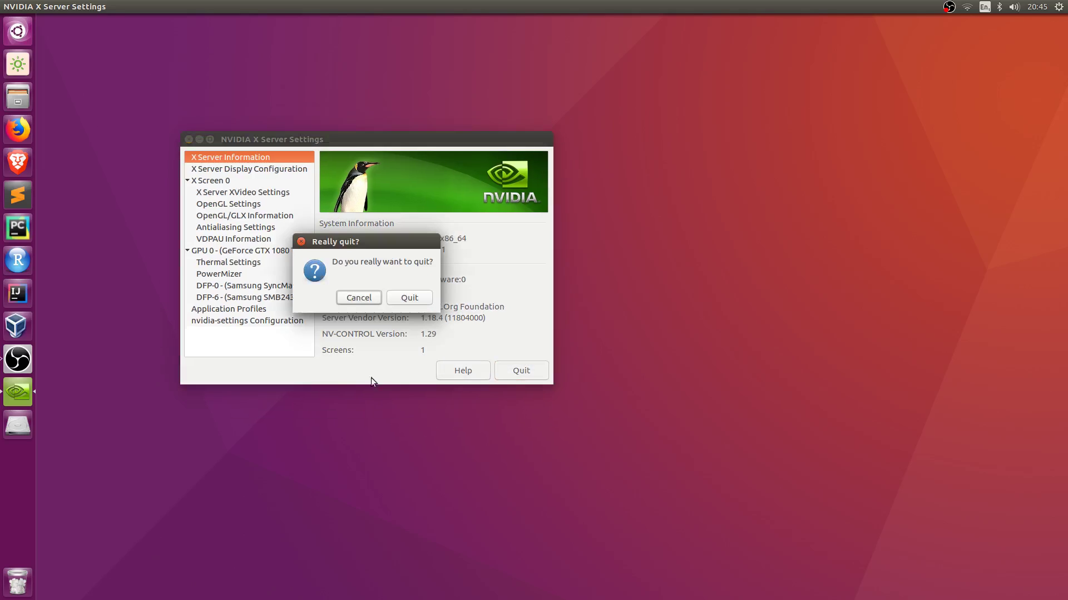
left_click(418, 302)
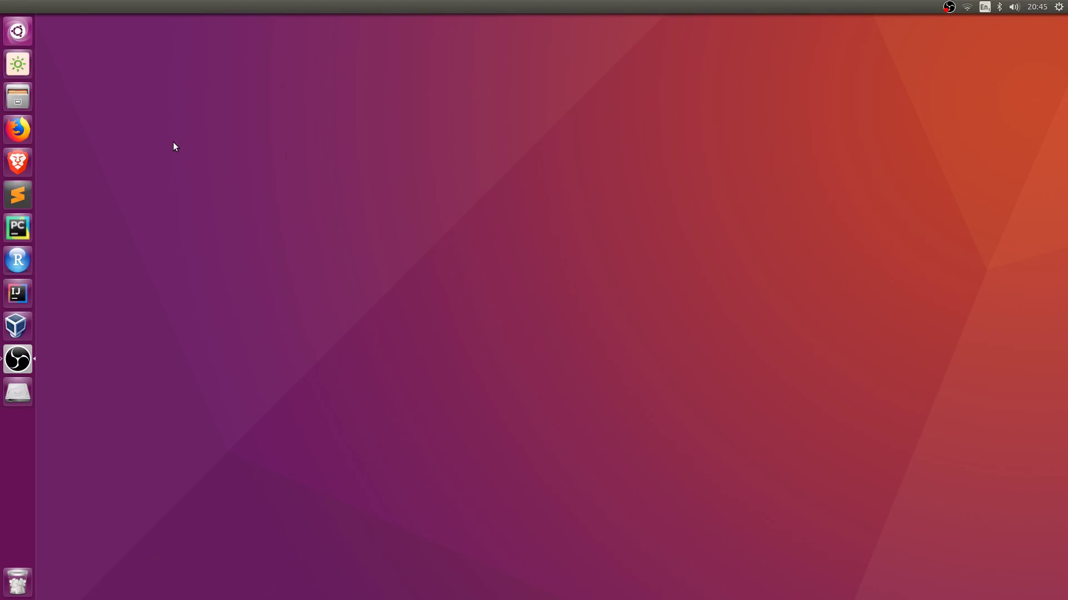
Step: Open a new zsh terminal and decline the Oh My Zsh update check with 'n'
left_click(14, 27)
left_click(426, 510)
key("ctrl+alt+t")
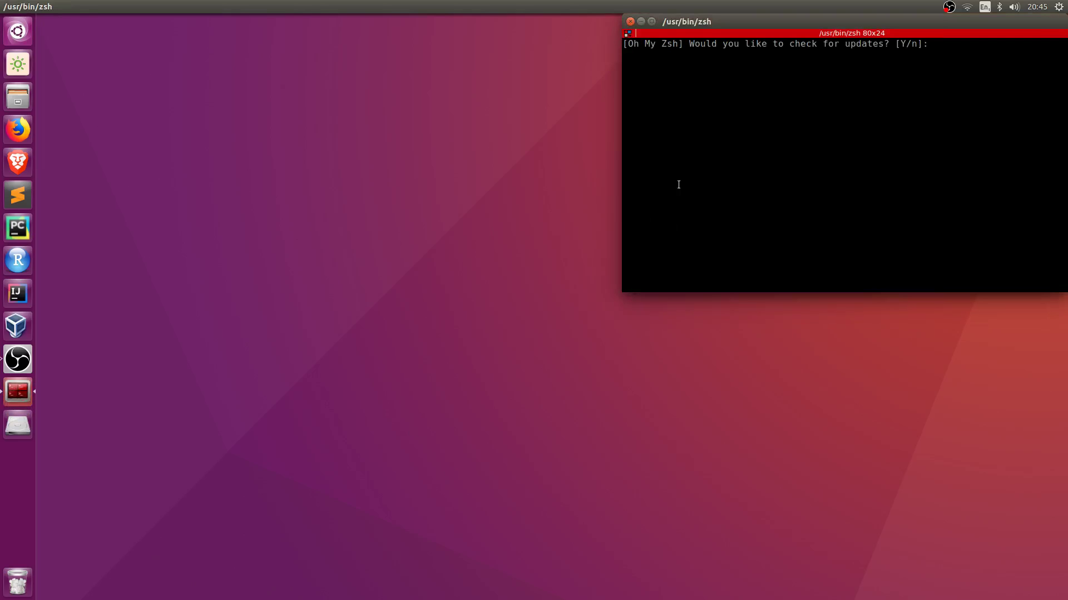
type("n")
key("Return")
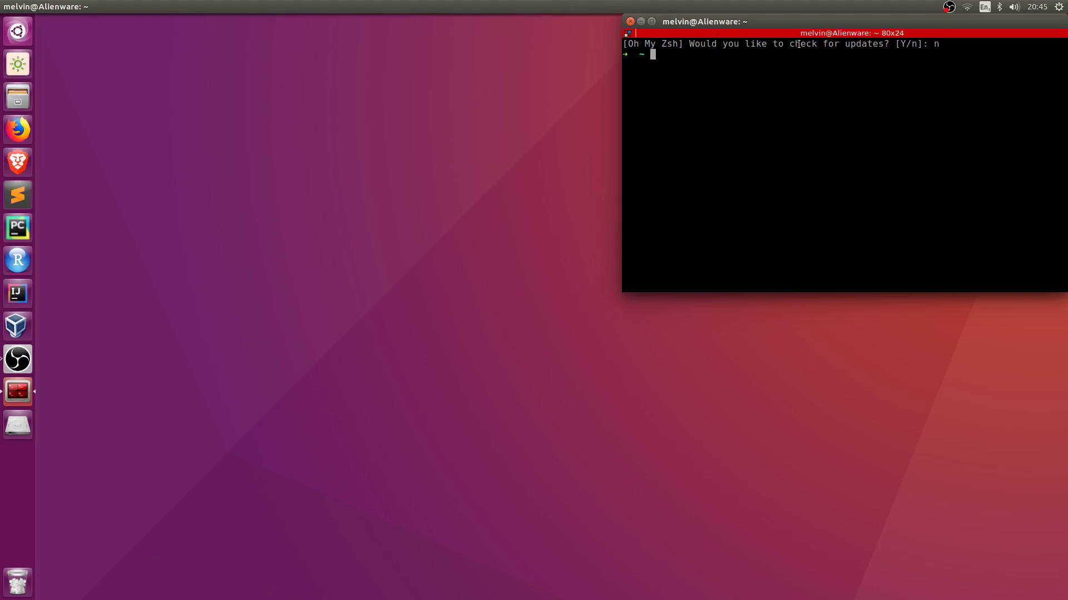
Step: Centre the terminal, clear it, and run nvidia-smi
left_click_drag(802, 19, 362, 136)
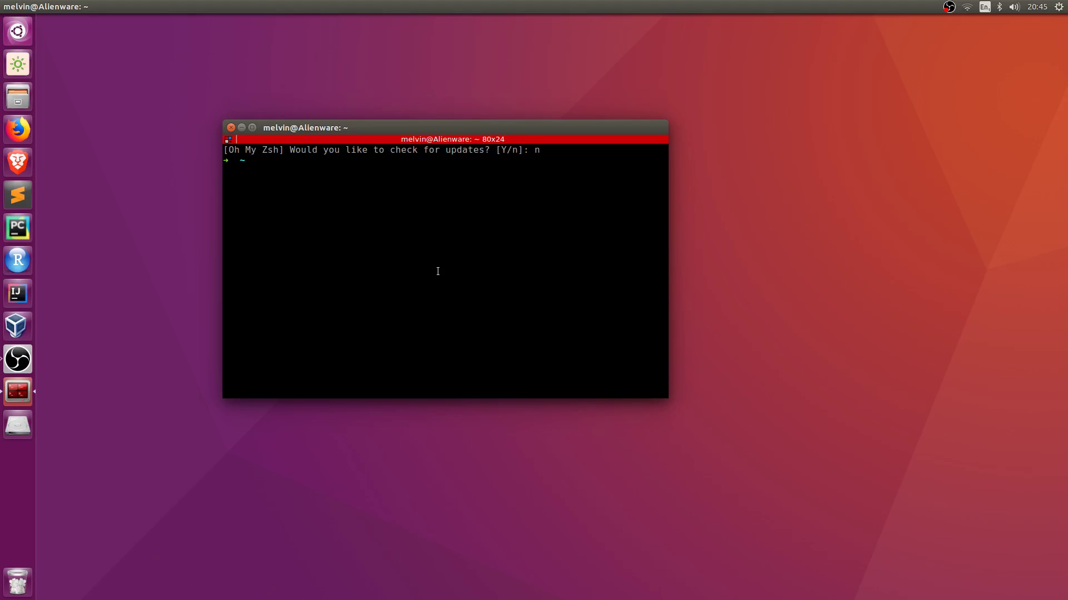
key("ctrl+l")
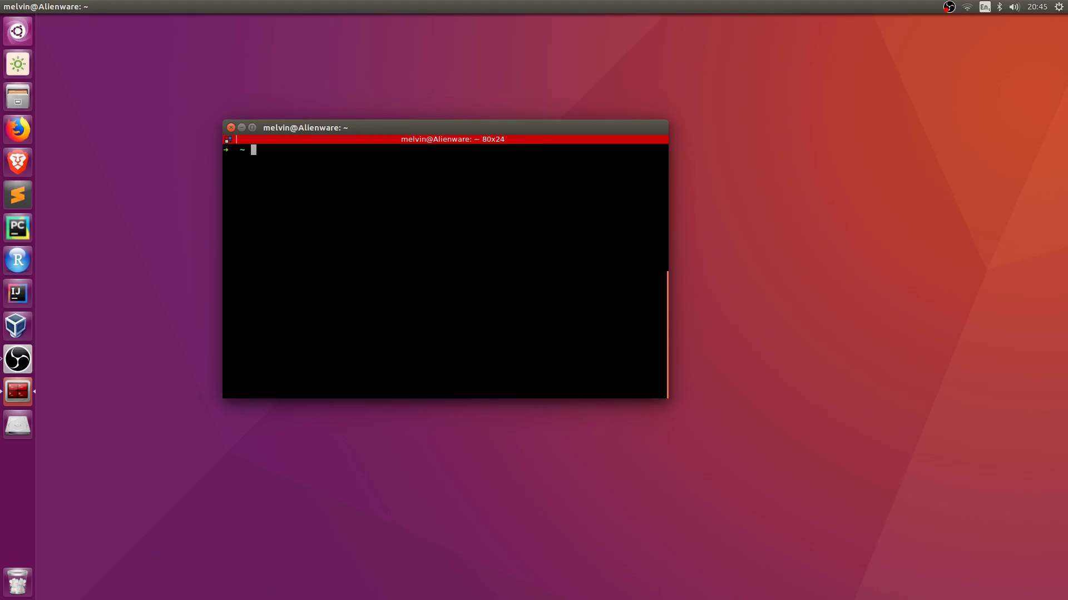
type("nvidia-smi")
key("Return")
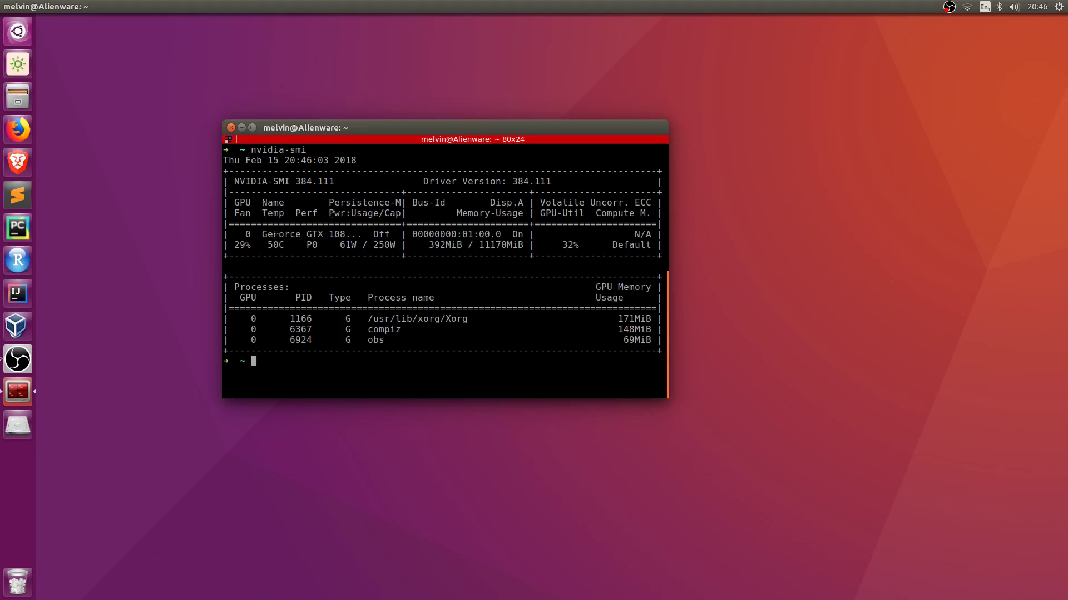
left_click_drag(262, 235, 346, 235)
left_click(331, 253)
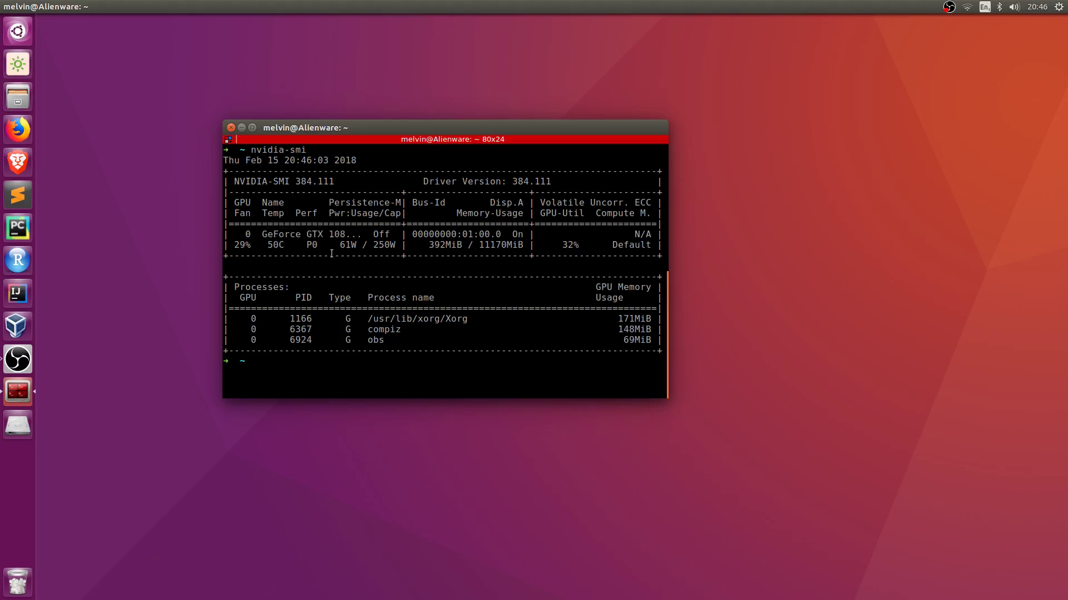
left_click_drag(479, 245, 500, 246)
left_click_drag(224, 182, 390, 265)
left_click(412, 270)
left_click_drag(328, 298, 349, 299)
double_click(346, 320)
double_click(347, 330)
double_click(349, 340)
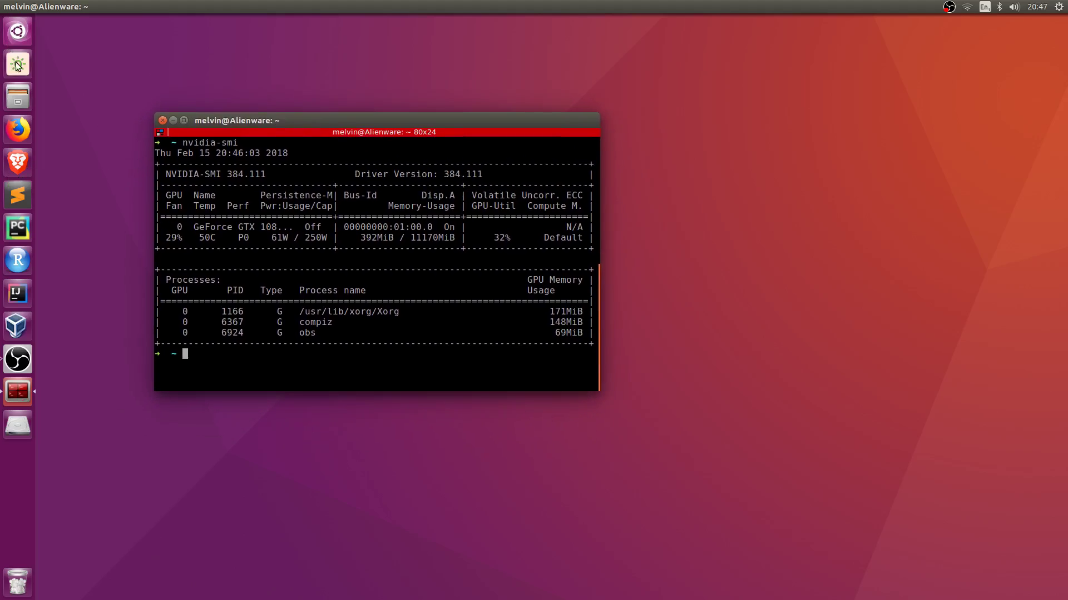
left_click(18, 34)
type("n")
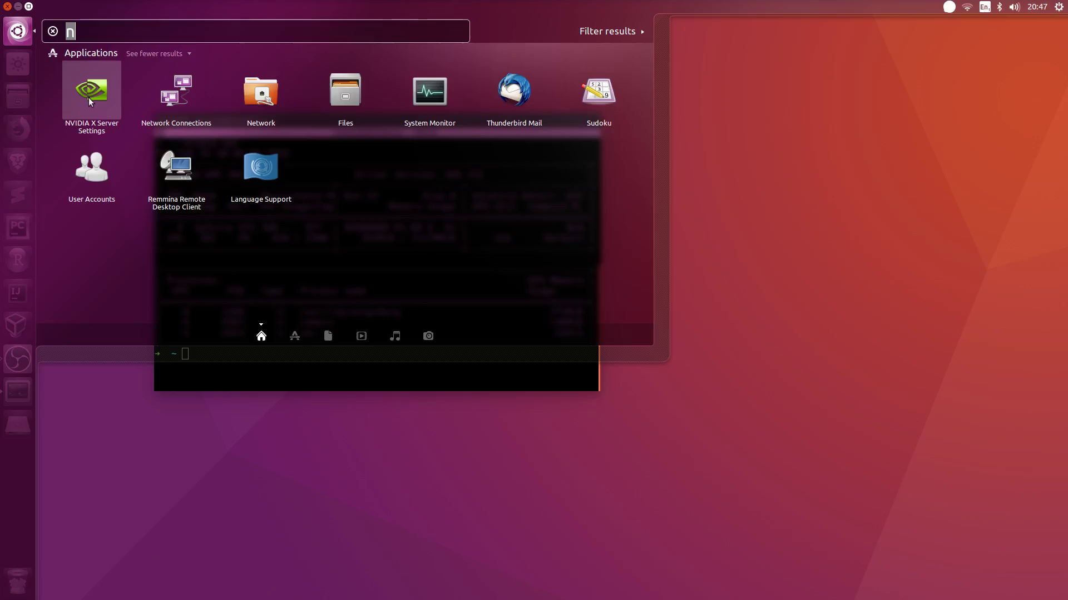
left_click(524, 459)
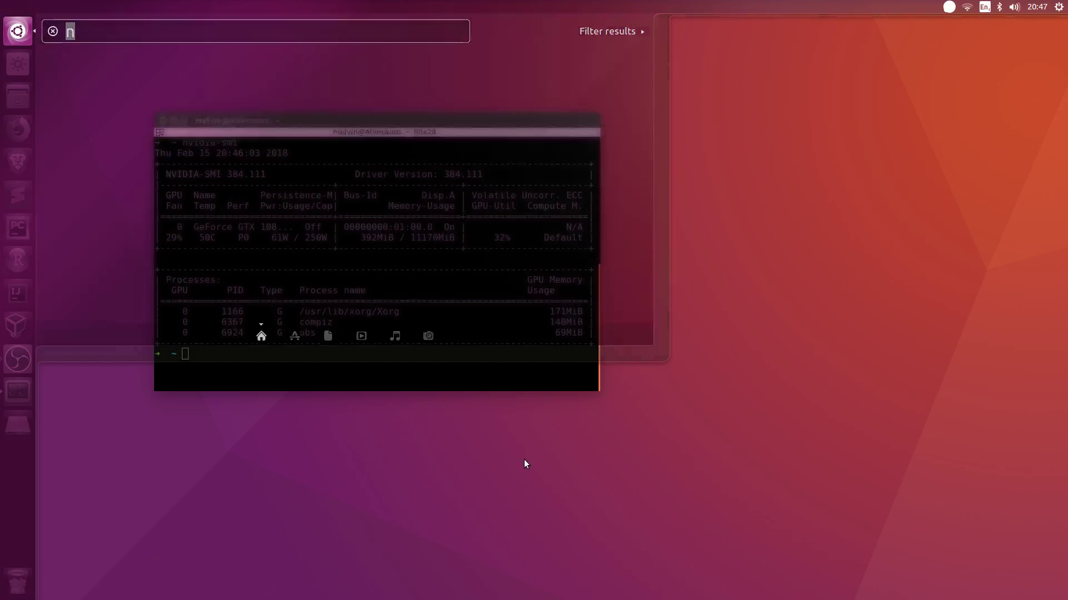
left_click(201, 145)
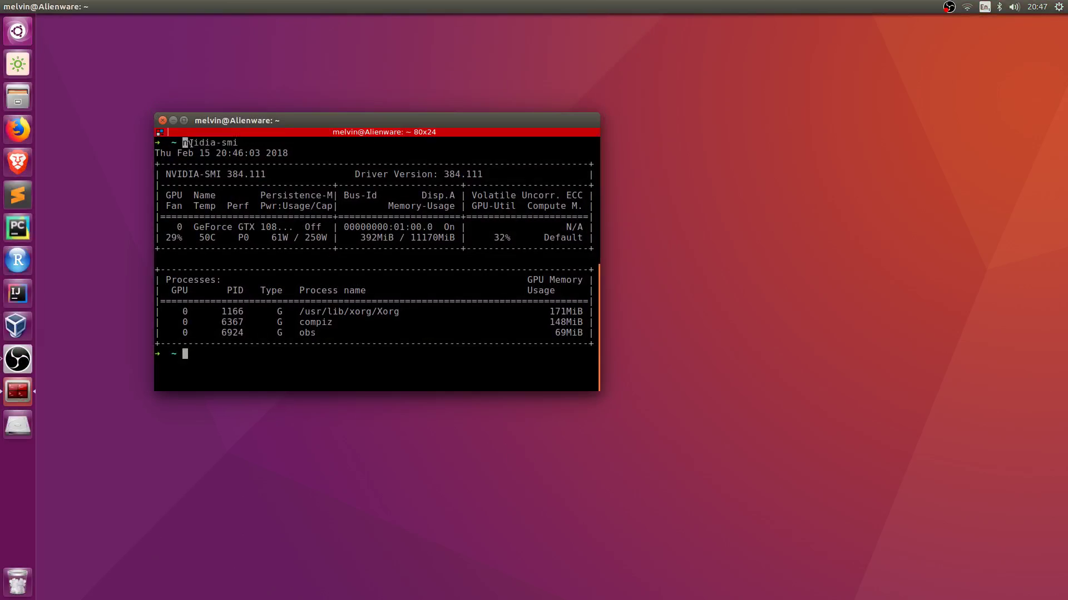
double_click(200, 144)
left_click(280, 254)
left_click_drag(247, 119, 257, 152)
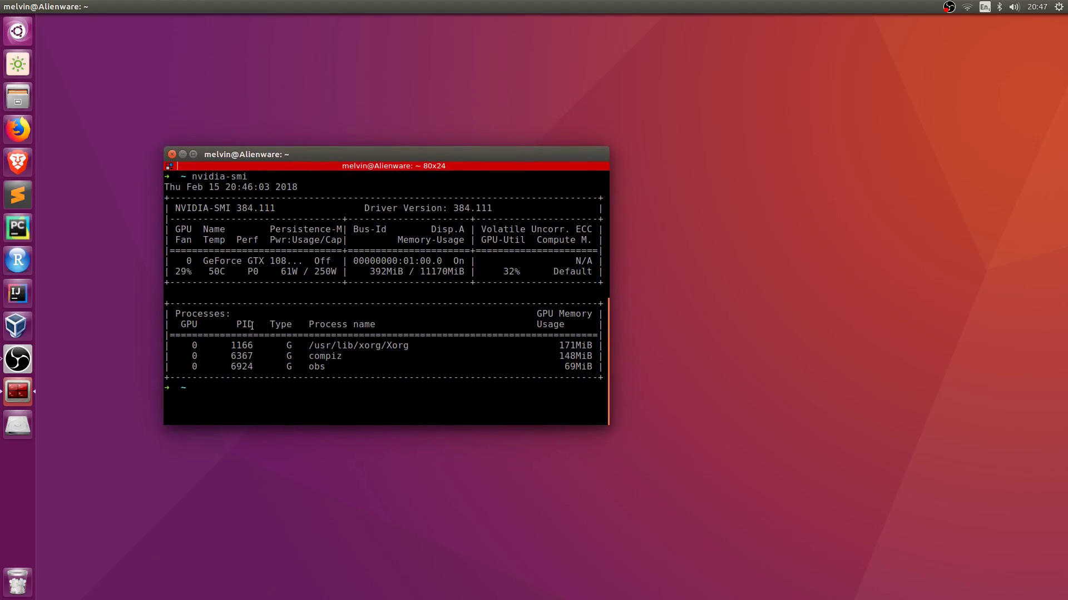
left_click_drag(238, 324, 249, 325)
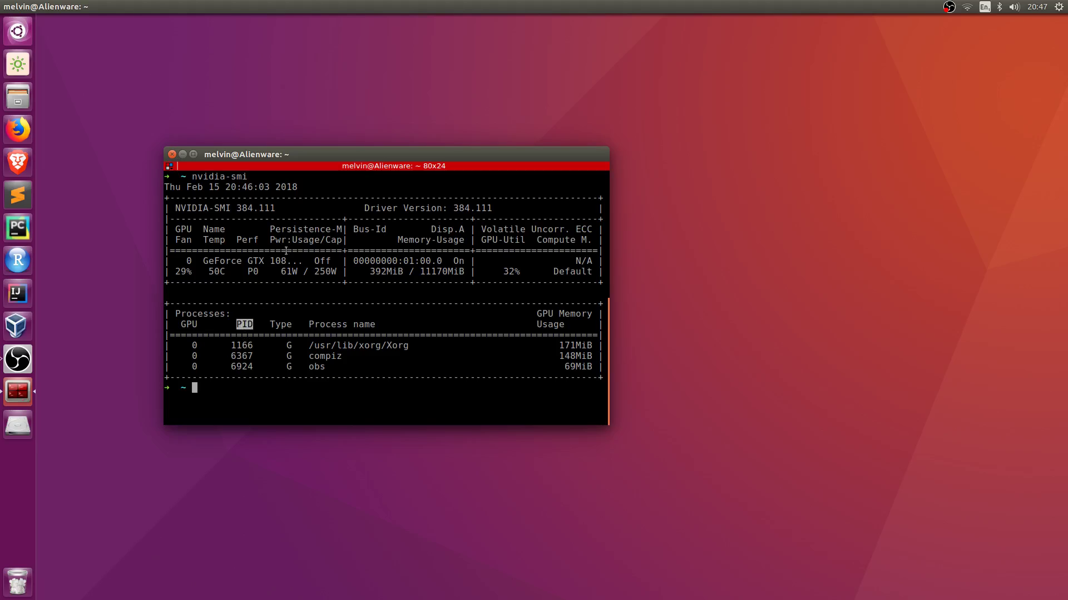